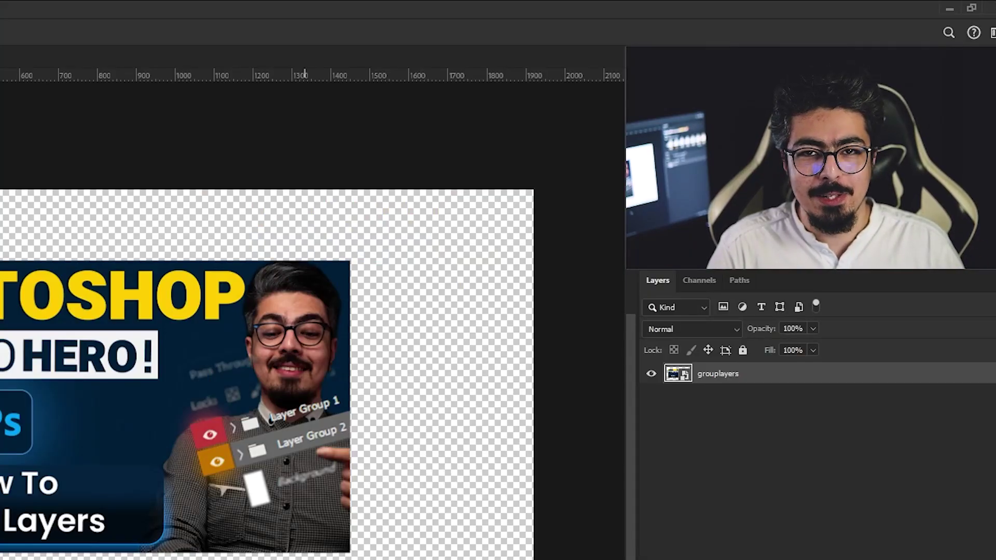
# - Drag the grouplayers thumbnail image down and to the left on the canvas
pyautogui.moveTo(120, 135); pyautogui.dragTo(98, 174)
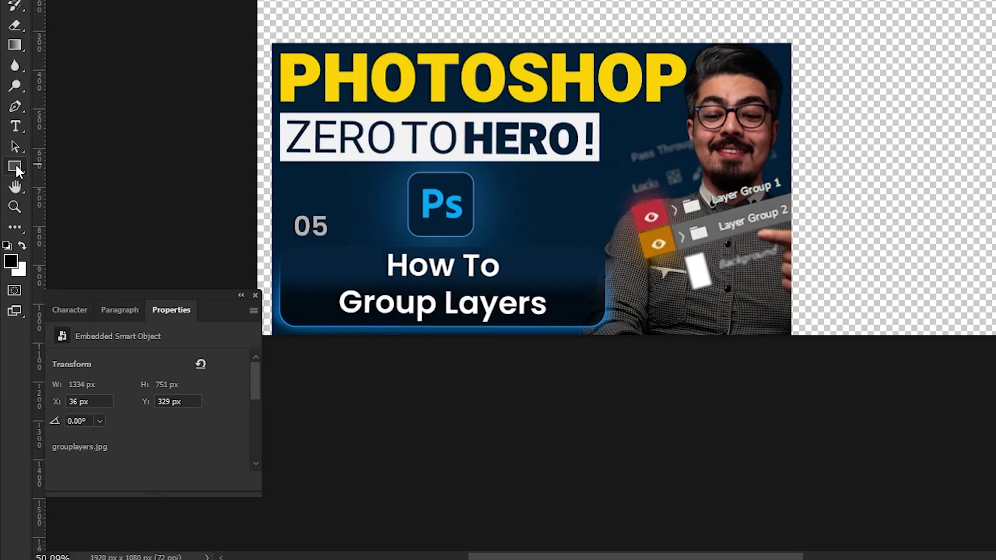
# - Draw a black-filled Rectangle 1 shape over the upper part of the thumbnail
pyautogui.rightClick(10, 293)
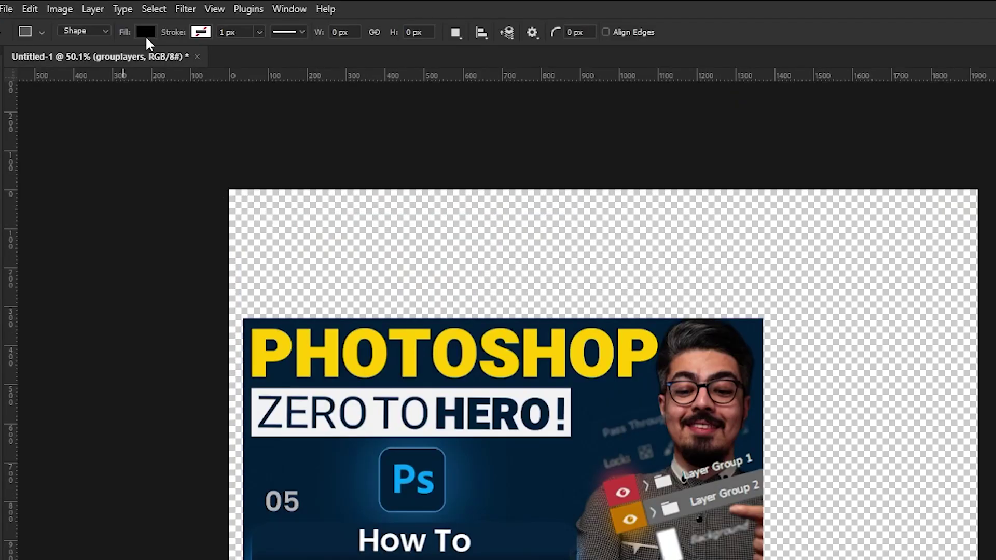
pyautogui.click(146, 32)
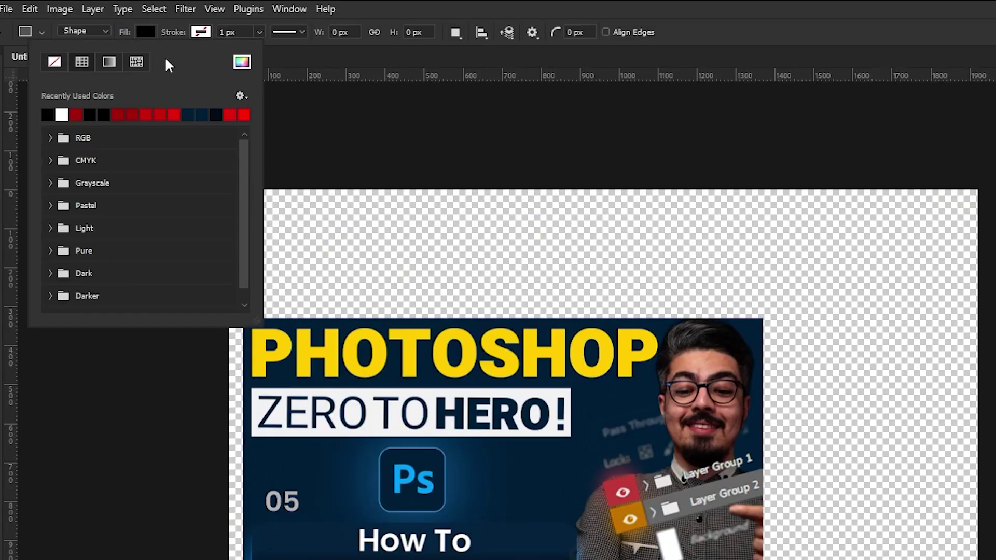
pyautogui.click(141, 26)
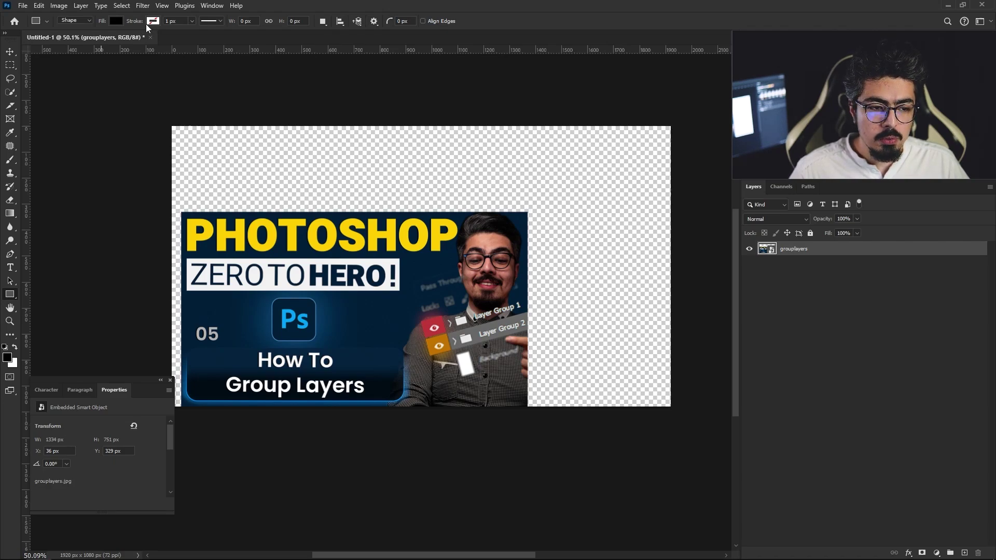
pyautogui.moveTo(219, 142); pyautogui.dragTo(522, 282)
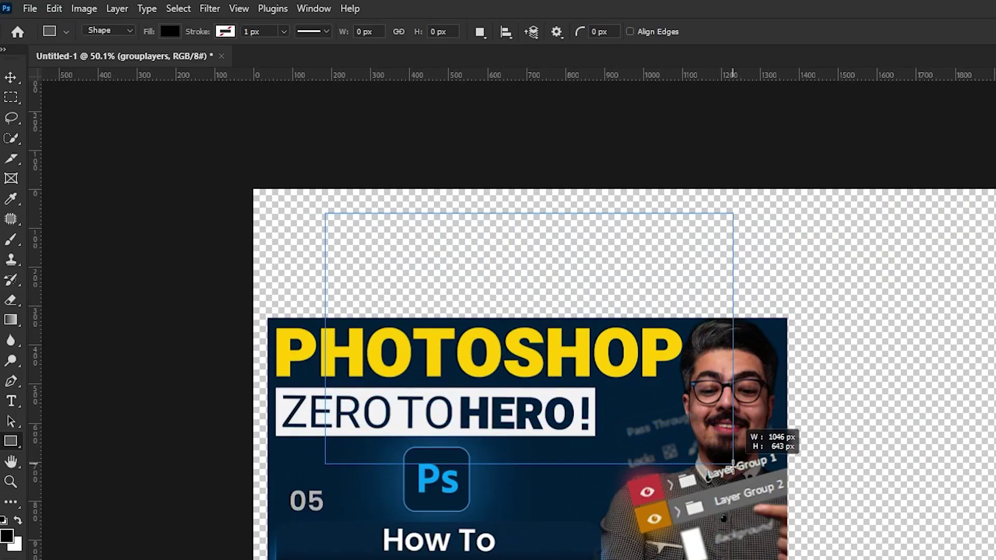
pyautogui.moveTo(778, 422); pyautogui.dragTo(729, 464)
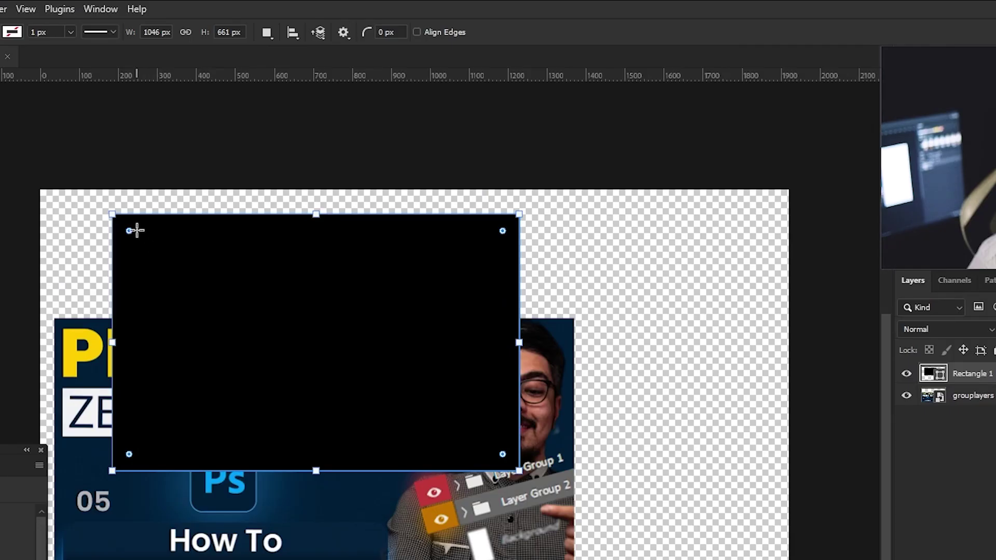
# - Try rounding the rectangle's corners, undo it, then nudge the rectangle right and down
pyautogui.click(130, 232)
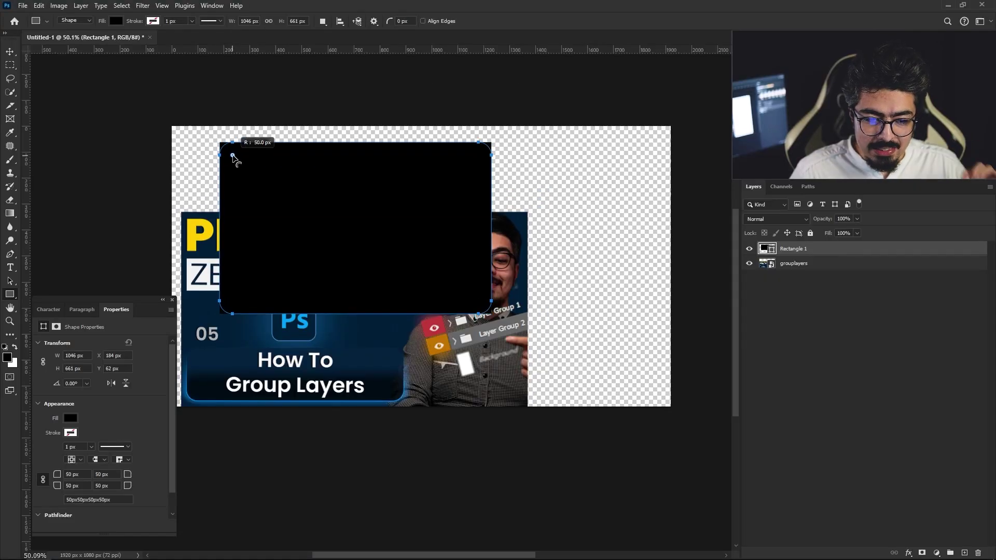
pyautogui.moveTo(130, 232); pyautogui.dragTo(138, 243)
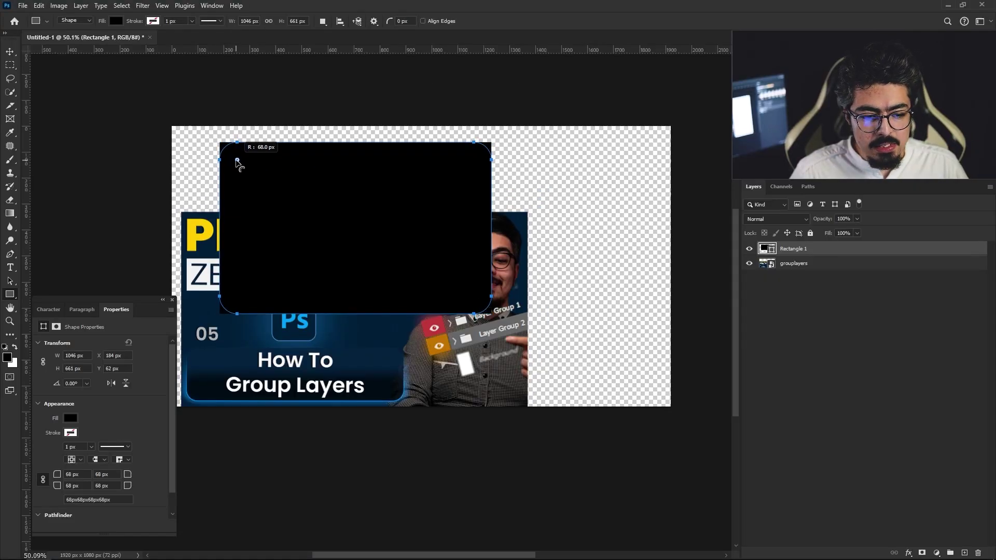
pyautogui.moveTo(237, 161); pyautogui.dragTo(274, 198)
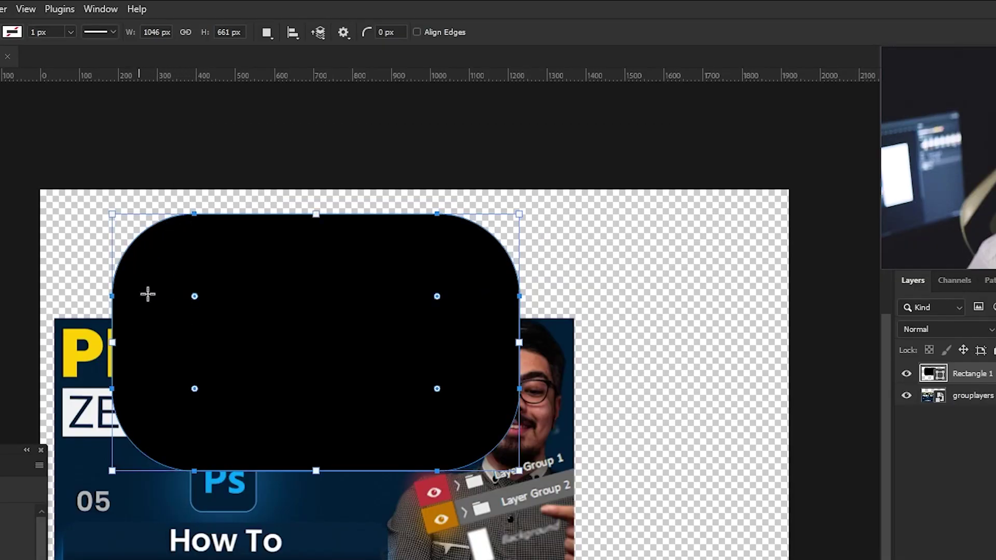
pyautogui.hotkey('ctrl', 'z')
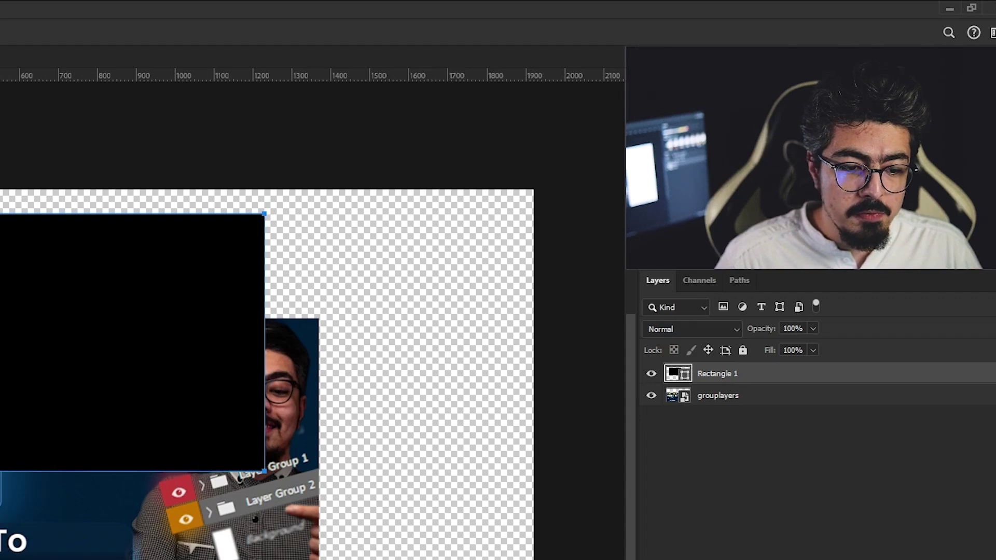
pyautogui.moveTo(244, 201); pyautogui.dragTo(299, 143)
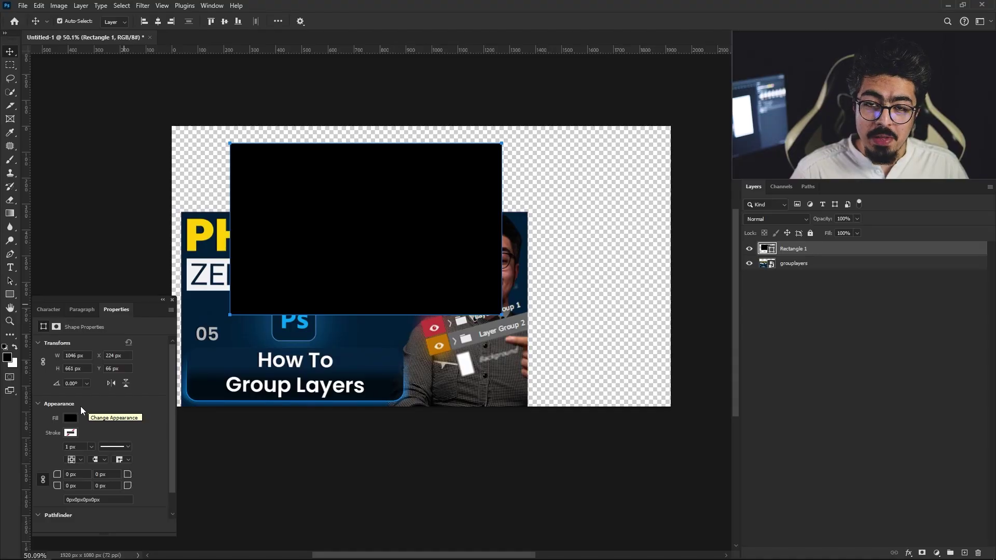
# - Set the linked corner radius in the Appearance section to 50 px
pyautogui.scroll(-1, 193, 354)
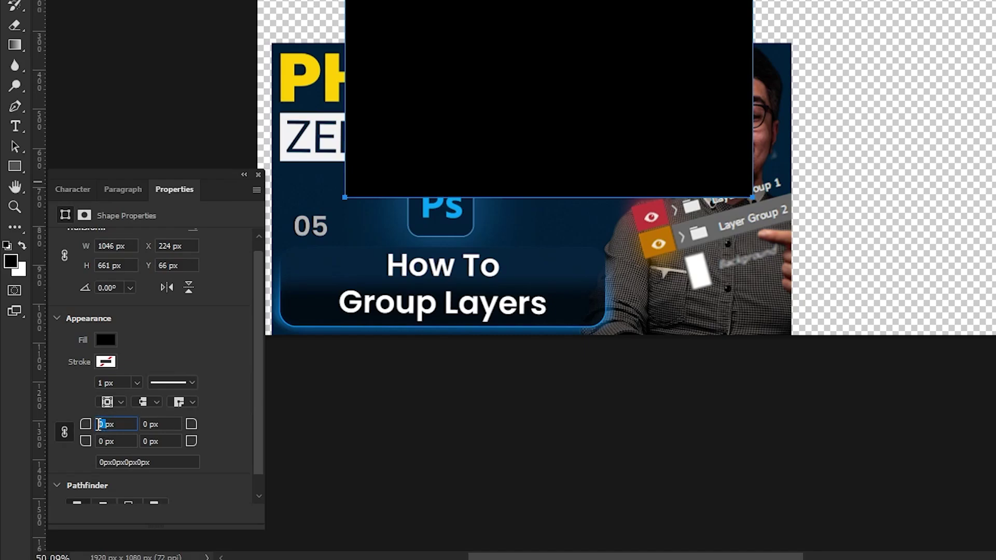
pyautogui.write('5')
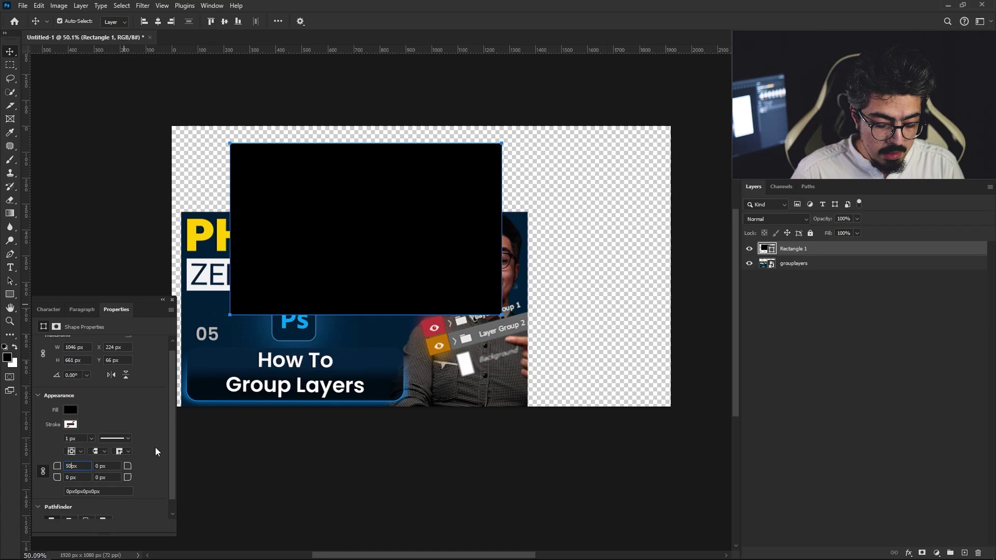
pyautogui.press('Return')
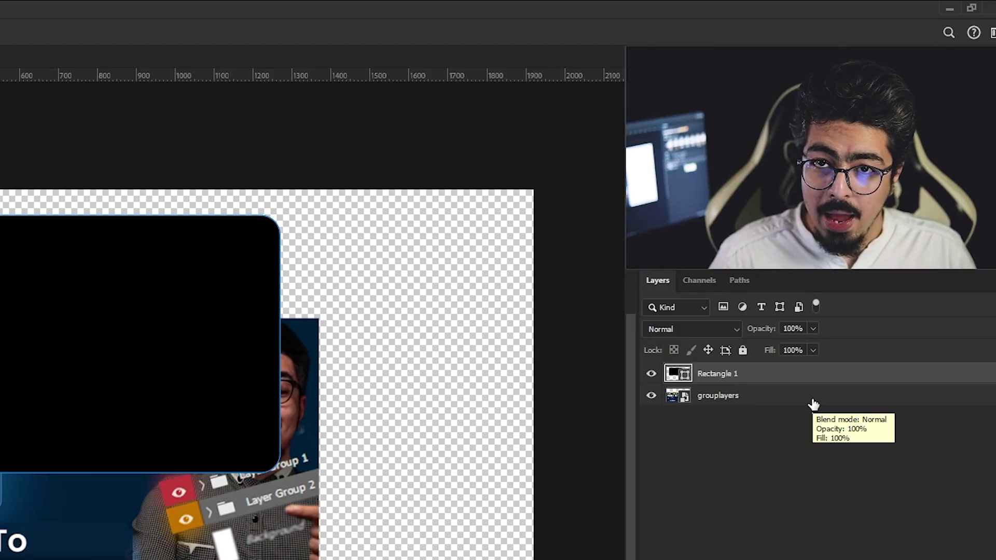
# - Move grouplayers above Rectangle 1, clip it to the rectangle, and shift the image up
pyautogui.click(804, 263)
pyautogui.click(749, 263)
pyautogui.click(652, 398)
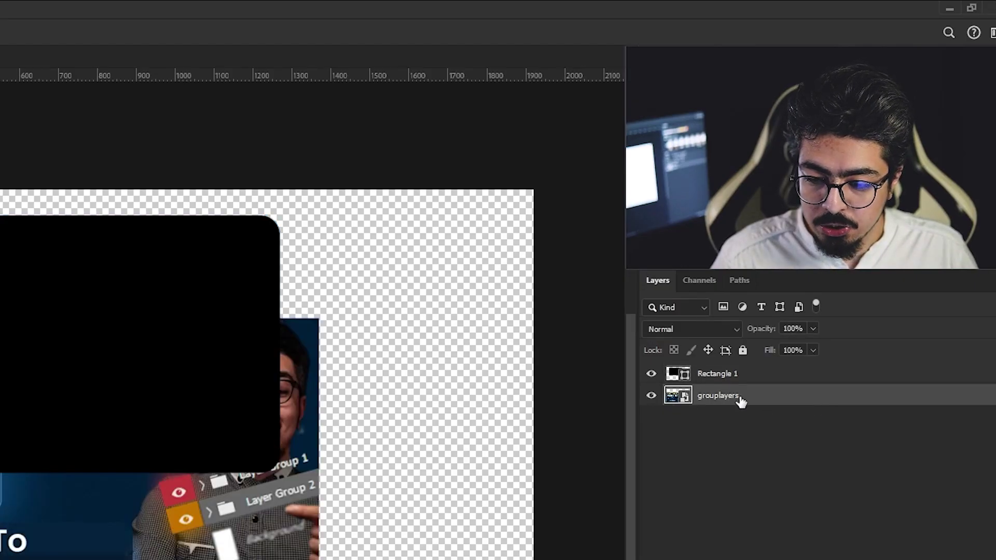
pyautogui.moveTo(811, 400); pyautogui.dragTo(806, 384)
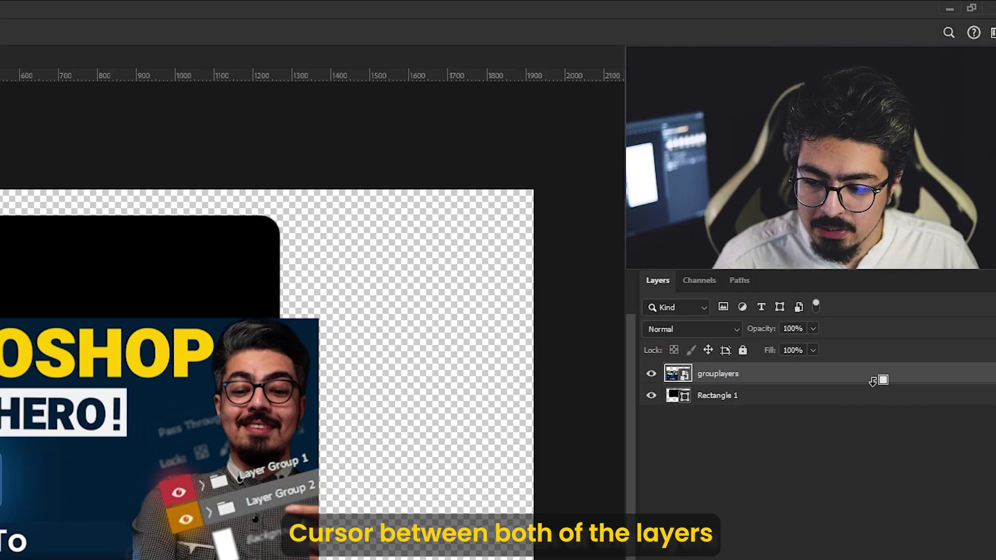
pyautogui.keyDown('alt'); pyautogui.click(872, 382); pyautogui.keyUp('alt')
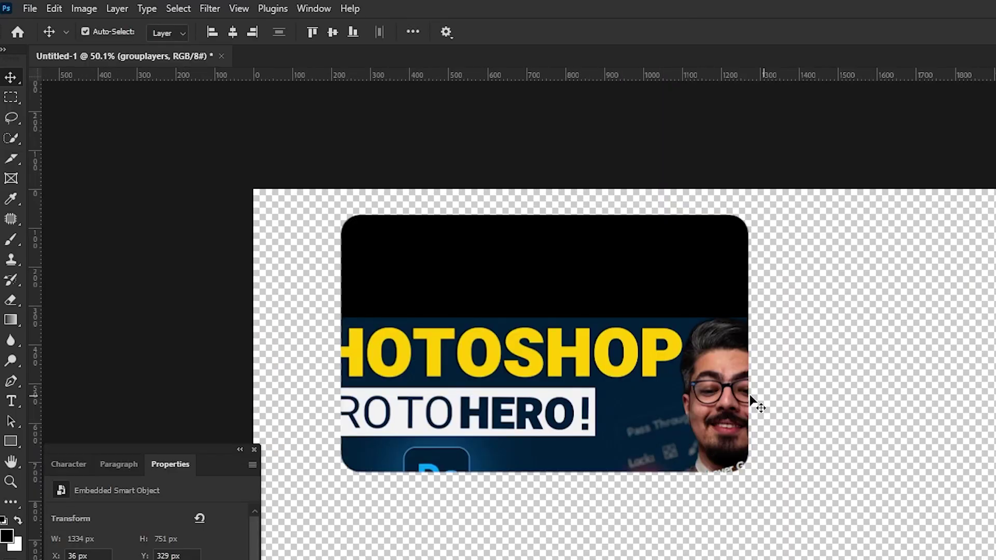
pyautogui.moveTo(753, 402)
pyautogui.mouseDown()
pyautogui.moveTo(403, 200)
pyautogui.moveTo(424, 188)
pyautogui.mouseUp()
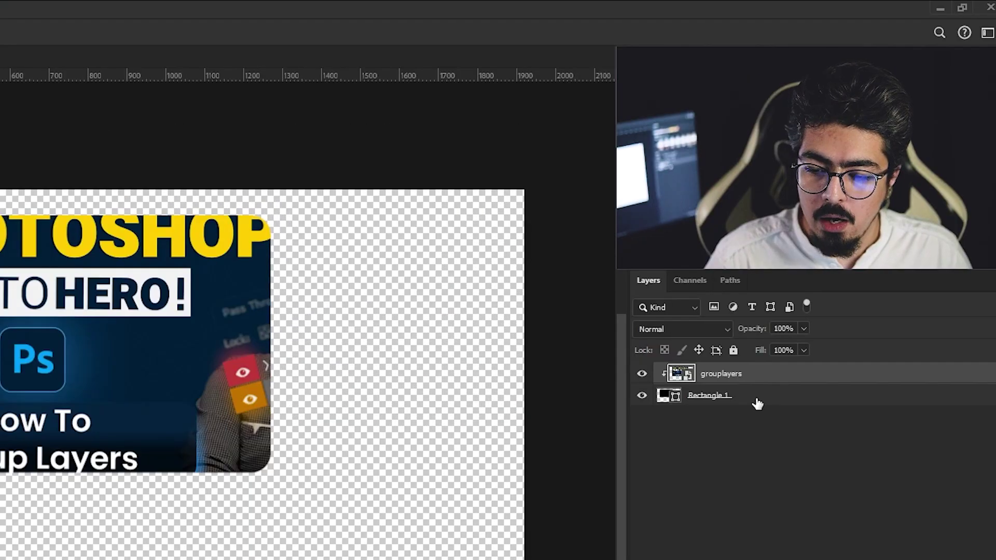
# - Select Rectangle 1's shape path with the Path Selection Tool
pyautogui.click(829, 264)
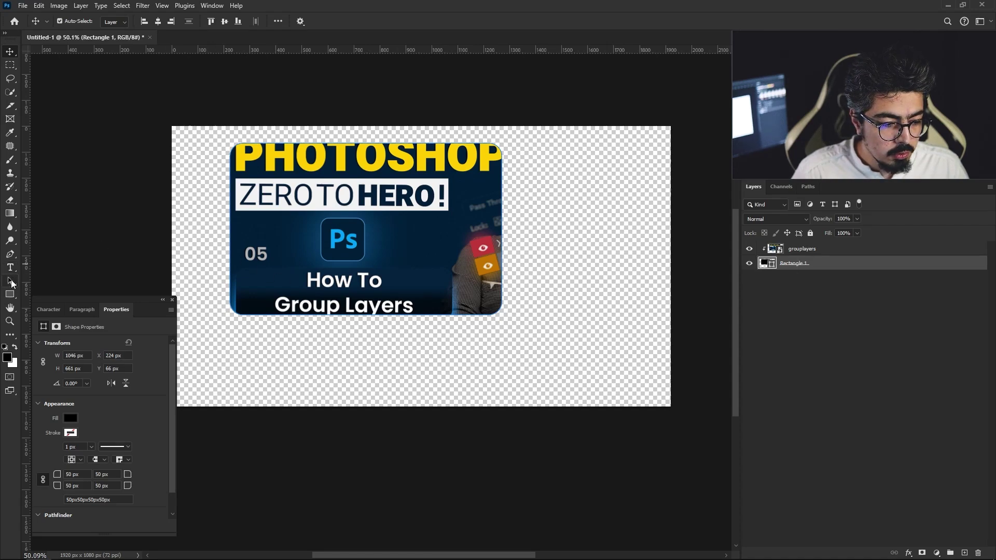
pyautogui.rightClick(12, 283)
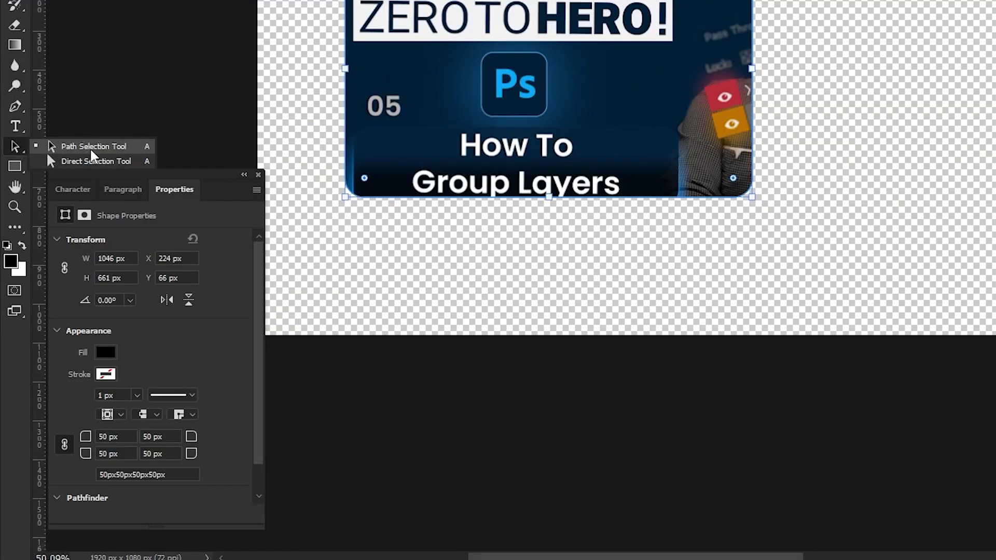
pyautogui.click(107, 148)
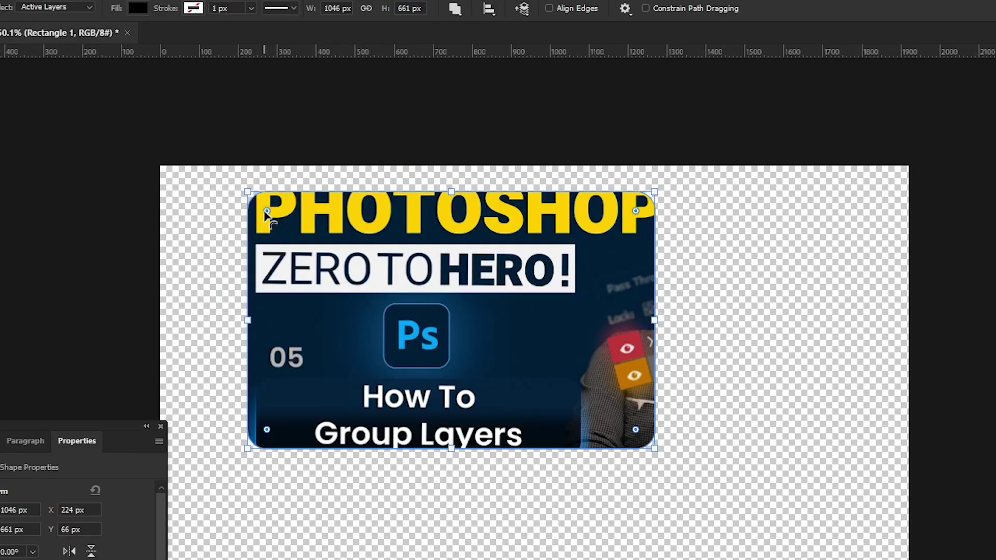
pyautogui.click(266, 216)
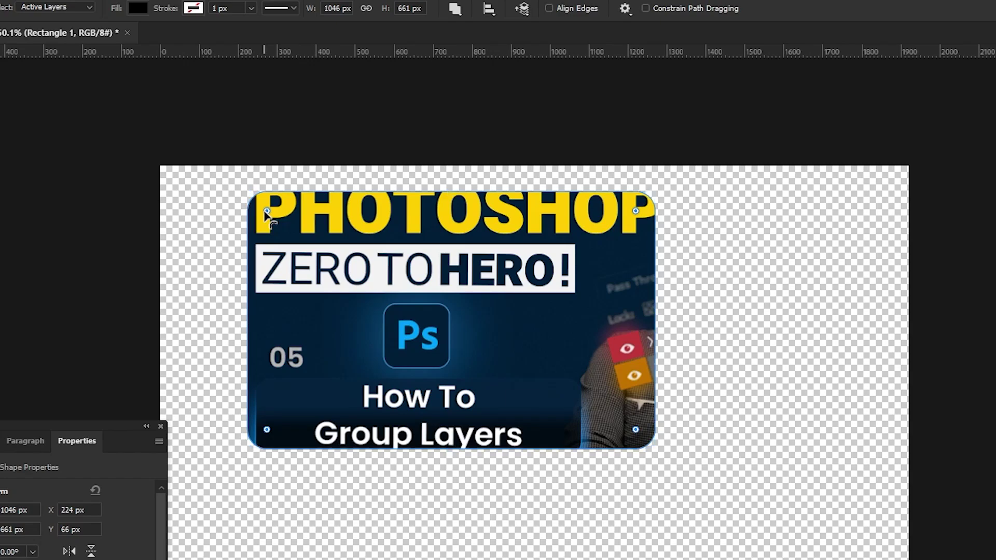
# - Drag the top-left corner-radius widget larger, then smaller, then back to square
pyautogui.moveTo(265, 213)
pyautogui.mouseDown()
pyautogui.moveTo(324, 276)
pyautogui.moveTo(307, 157)
pyautogui.mouseUp()
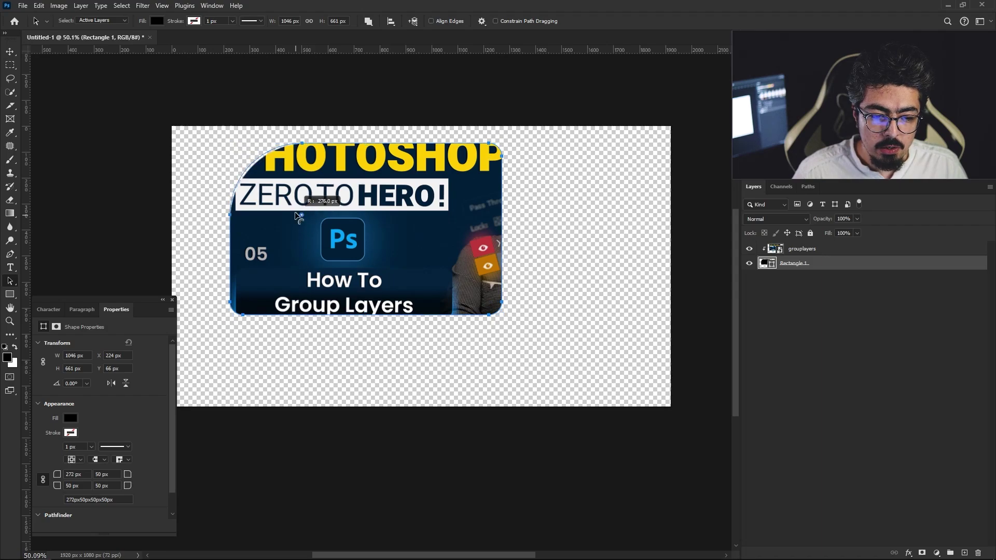
pyautogui.moveTo(295, 214); pyautogui.dragTo(256, 171)
pyautogui.moveTo(213, 138); pyautogui.dragTo(213, 138)
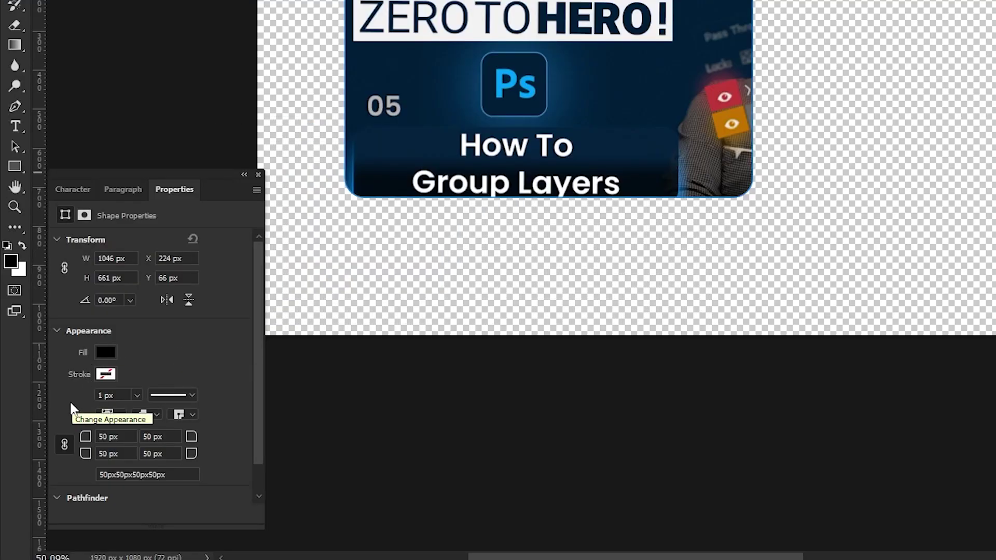
# - Unlink the corner radii and raise the top-left radius from 50 px to 183 px
pyautogui.scroll(-1, 120, 424)
pyautogui.scroll(-1, 181, 366)
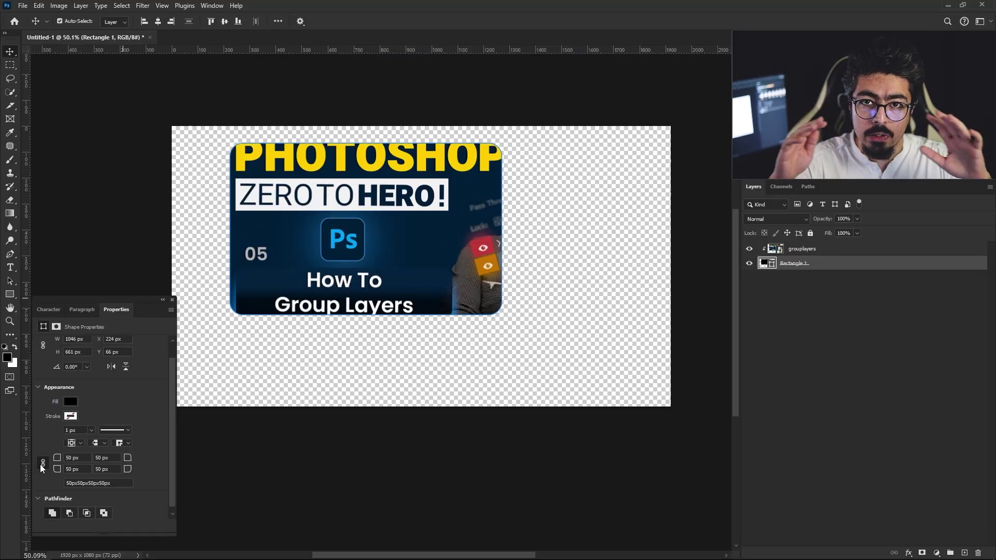
pyautogui.click(42, 464)
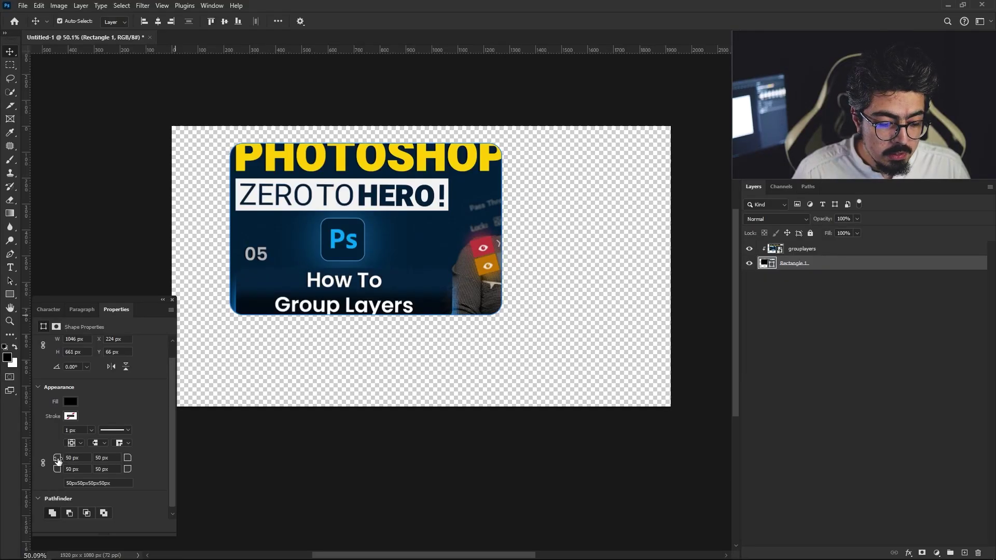
pyautogui.moveTo(63, 460); pyautogui.dragTo(89, 461)
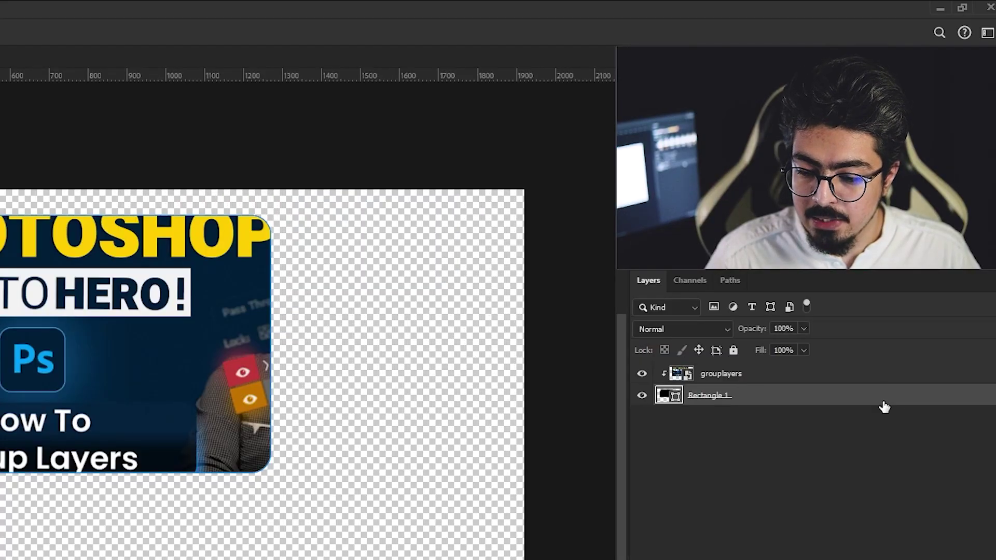
# - Add a 38 px Stroke effect to Rectangle 1 in Layer Style
pyautogui.doubleClick(882, 405)
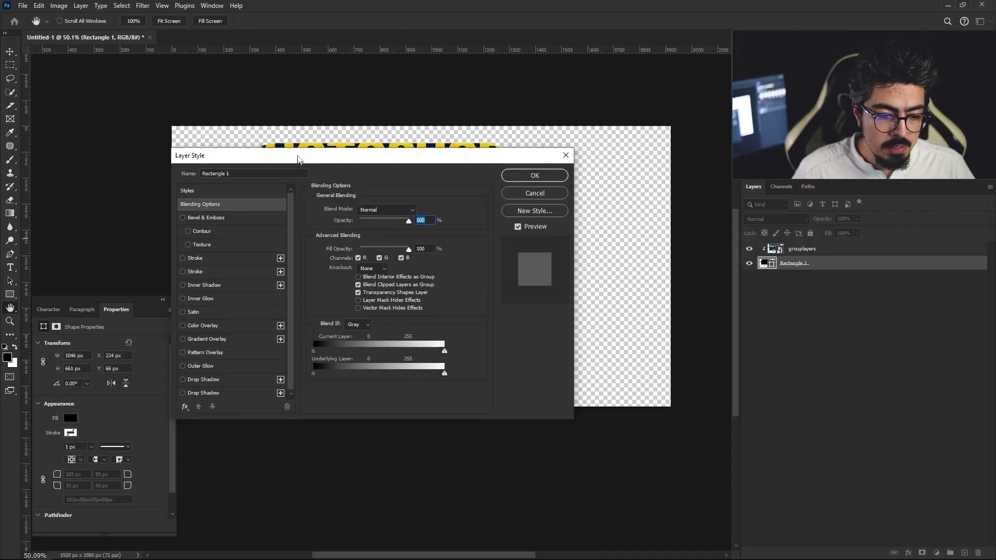
pyautogui.moveTo(310, 149)
pyautogui.mouseDown()
pyautogui.moveTo(297, 336)
pyautogui.moveTo(302, 328)
pyautogui.mouseUp()
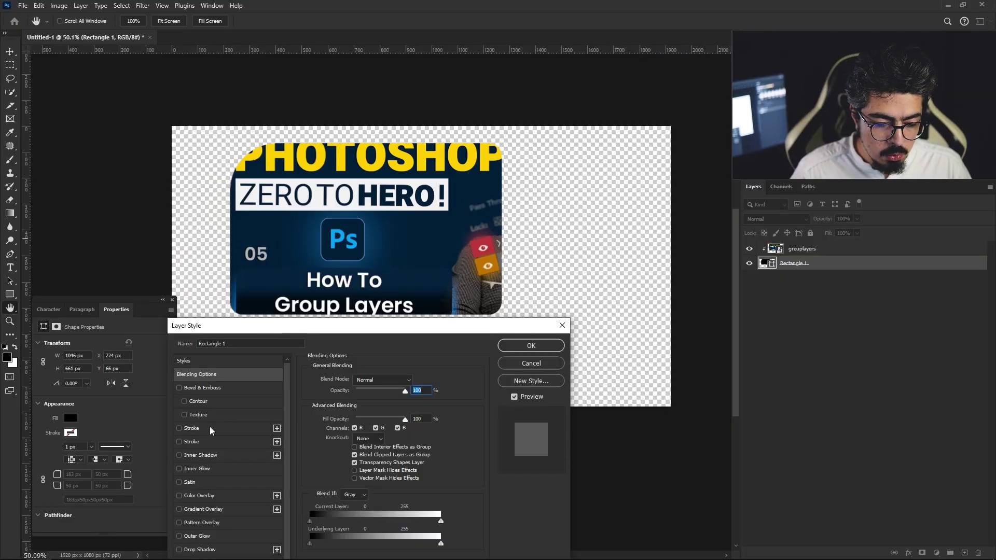
pyautogui.click(210, 428)
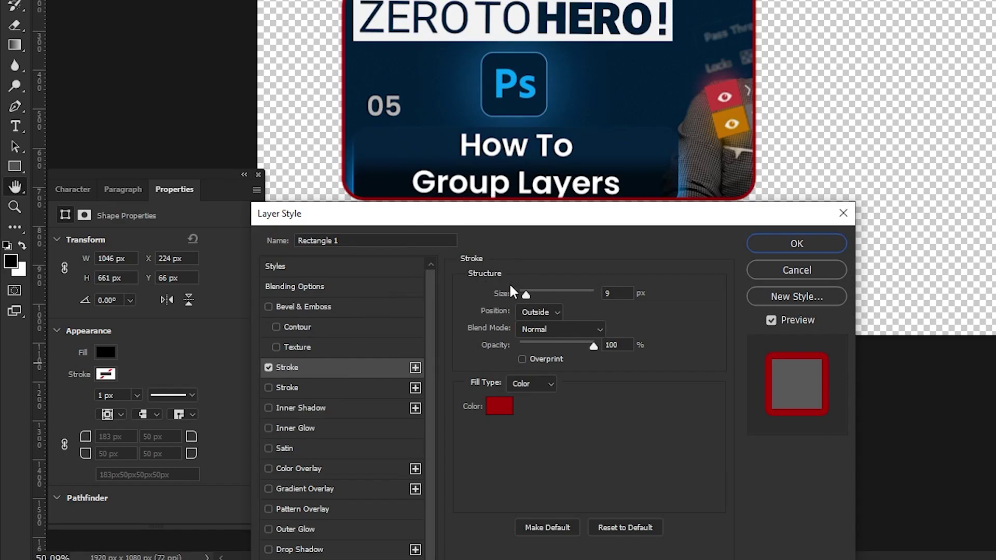
pyautogui.moveTo(527, 297); pyautogui.dragTo(539, 299)
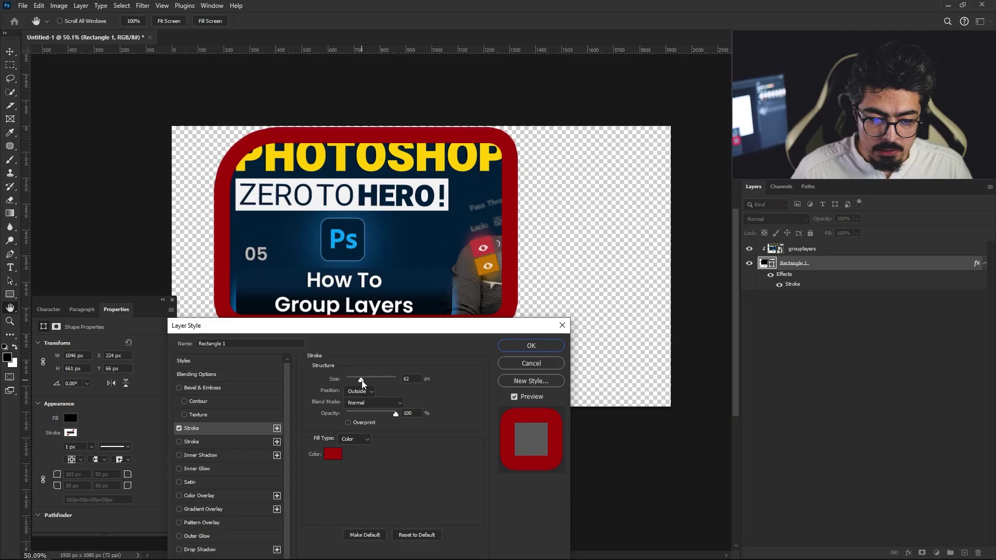
pyautogui.moveTo(358, 382); pyautogui.dragTo(358, 383)
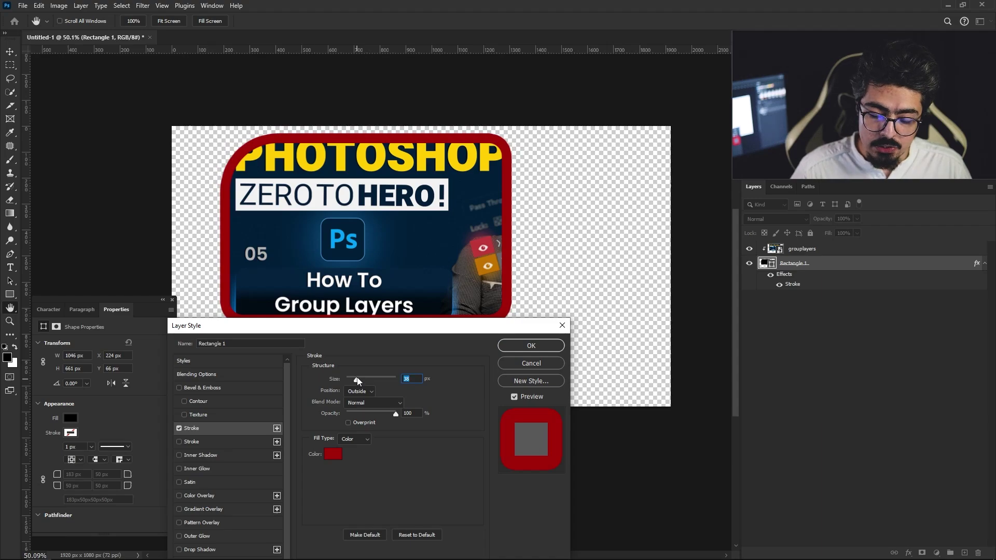
# - Try 0a8ecc and a muted blue, then set the stroke colour to black and confirm
pyautogui.click(333, 453)
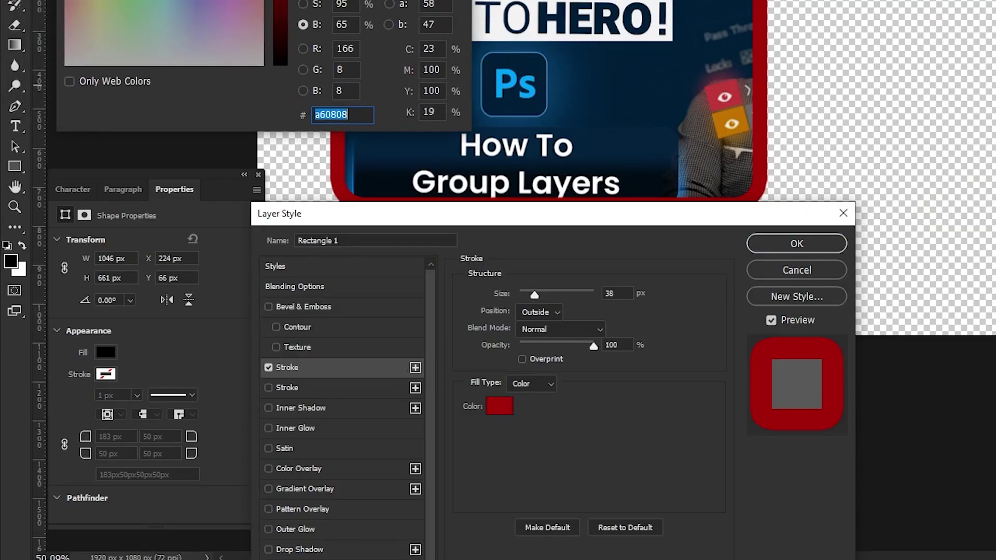
pyautogui.write('0a8ecc')
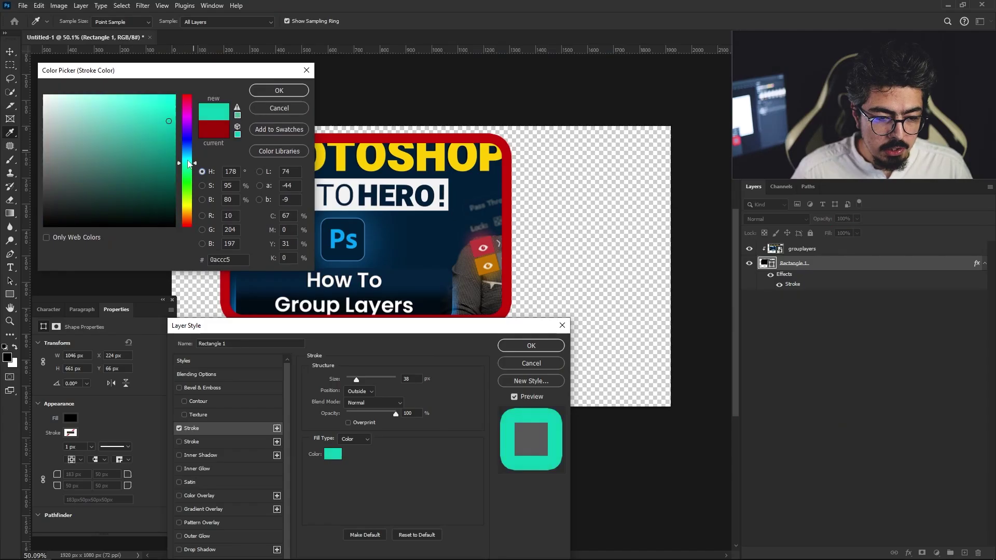
pyautogui.click(138, 132)
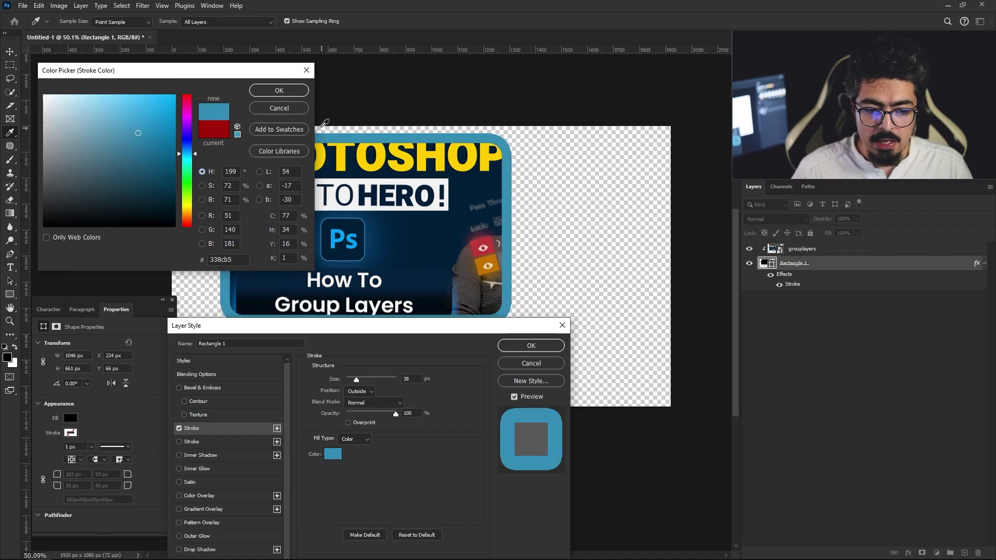
pyautogui.moveTo(103, 176); pyautogui.dragTo(44, 226)
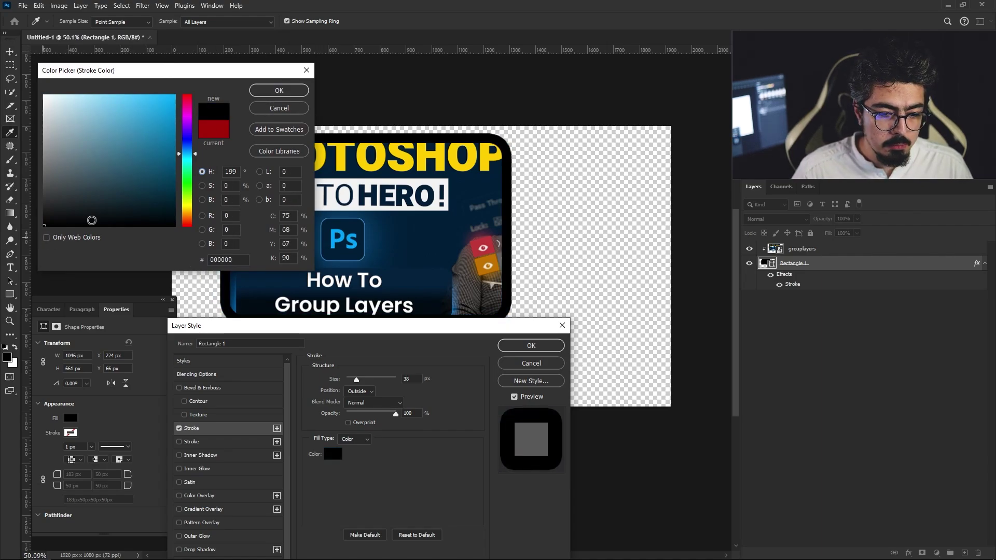
pyautogui.click(279, 91)
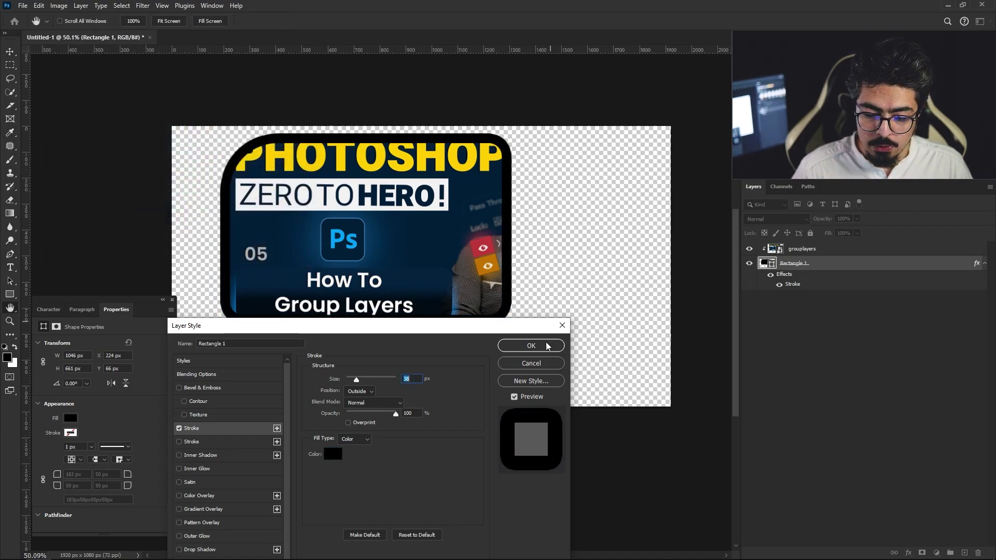
# - Draw a tall thin black rectangle right of the thumbnail with 19 px corner radii
pyautogui.click(531, 346)
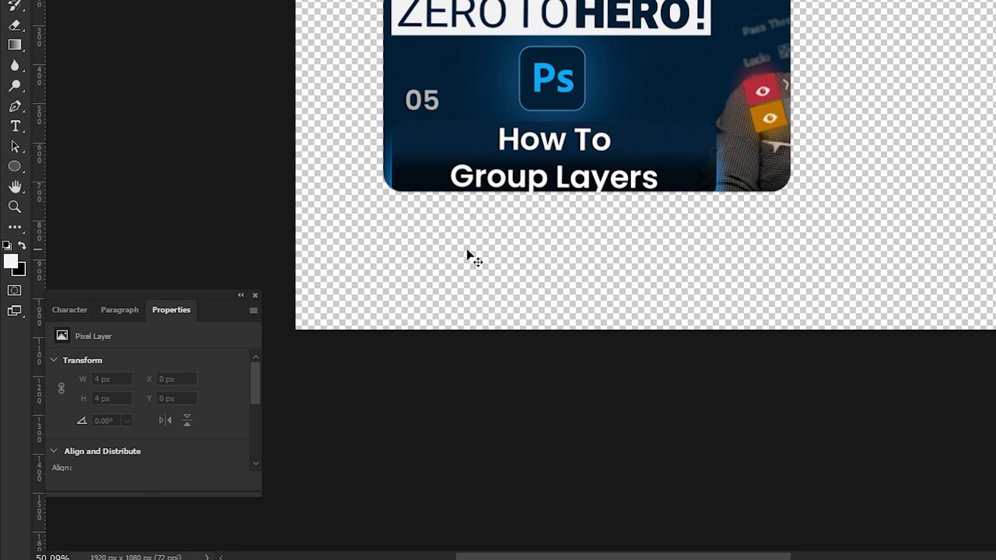
pyautogui.rightClick(16, 165)
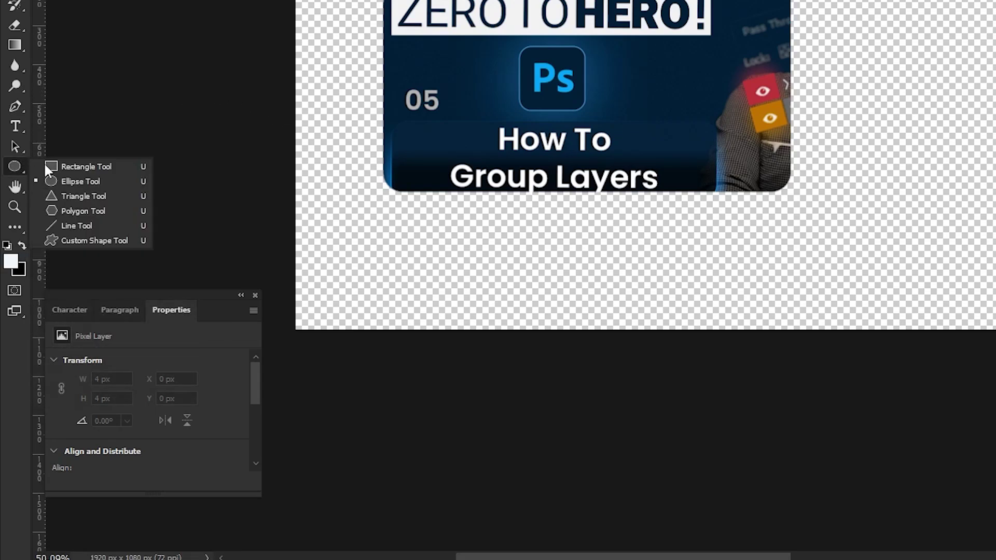
pyautogui.click(105, 170)
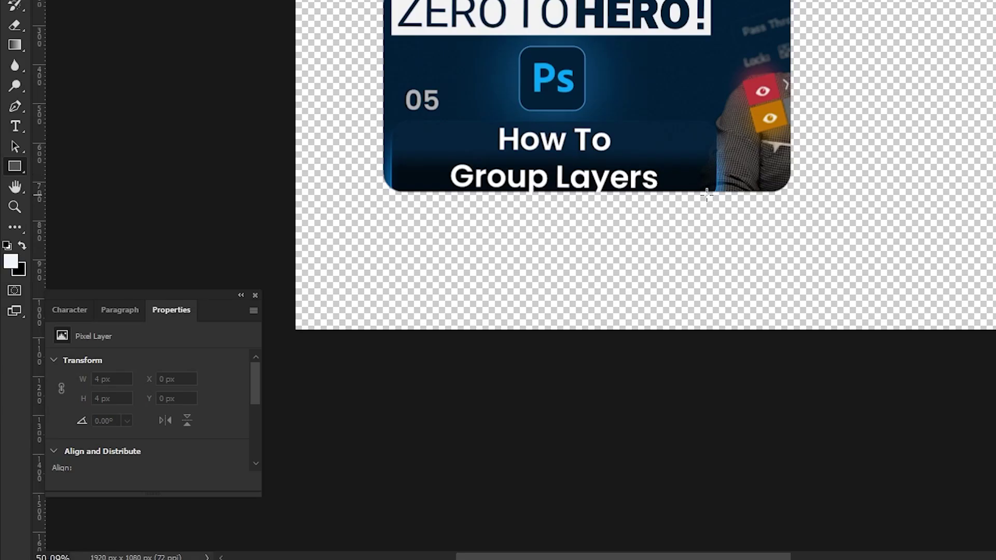
pyautogui.moveTo(560, 163); pyautogui.dragTo(568, 338)
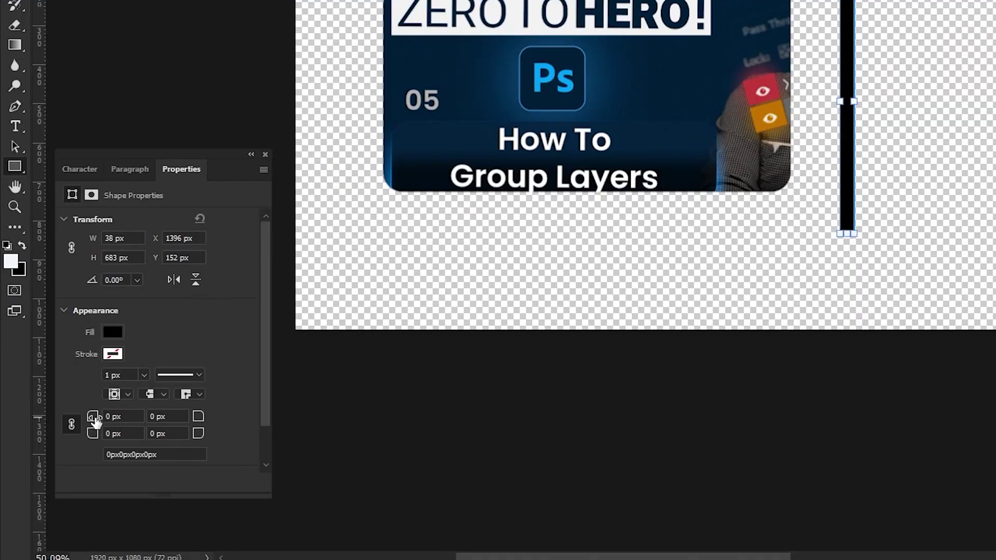
pyautogui.moveTo(92, 426); pyautogui.dragTo(156, 419)
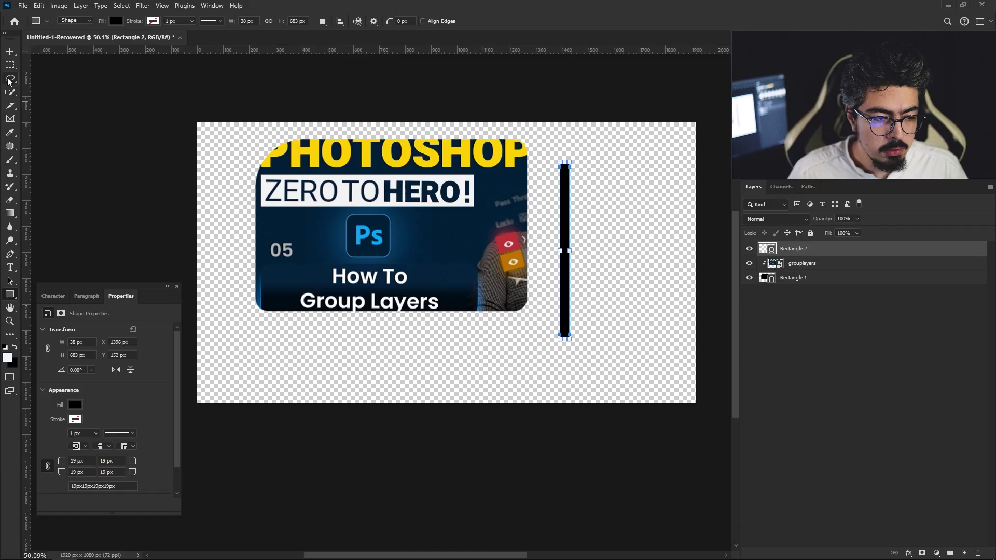
# - Zoom in and free-transform the bar into a 4 px wide, slightly shorter vertical line
pyautogui.press('v')
pyautogui.scroll(5, 579, 168)
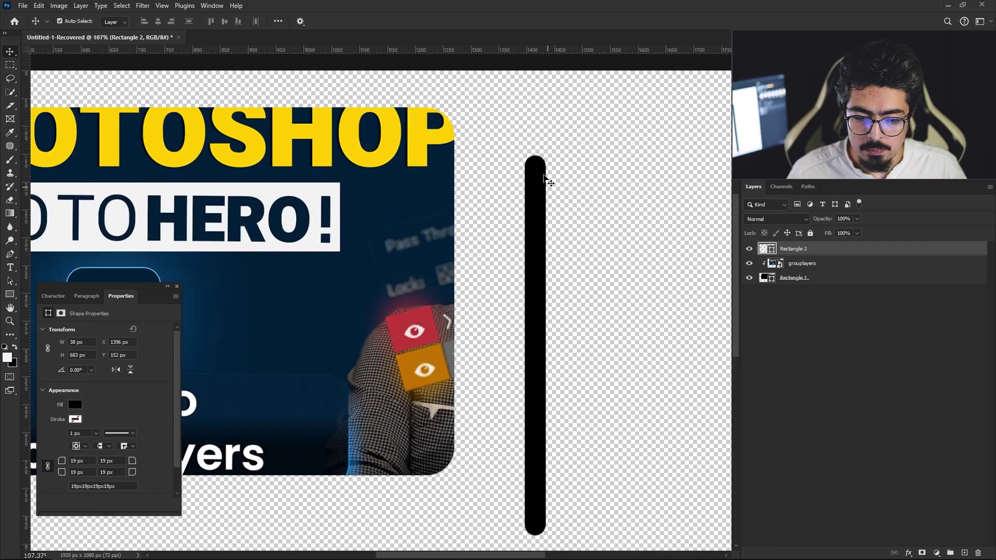
pyautogui.scroll(2, 540, 274)
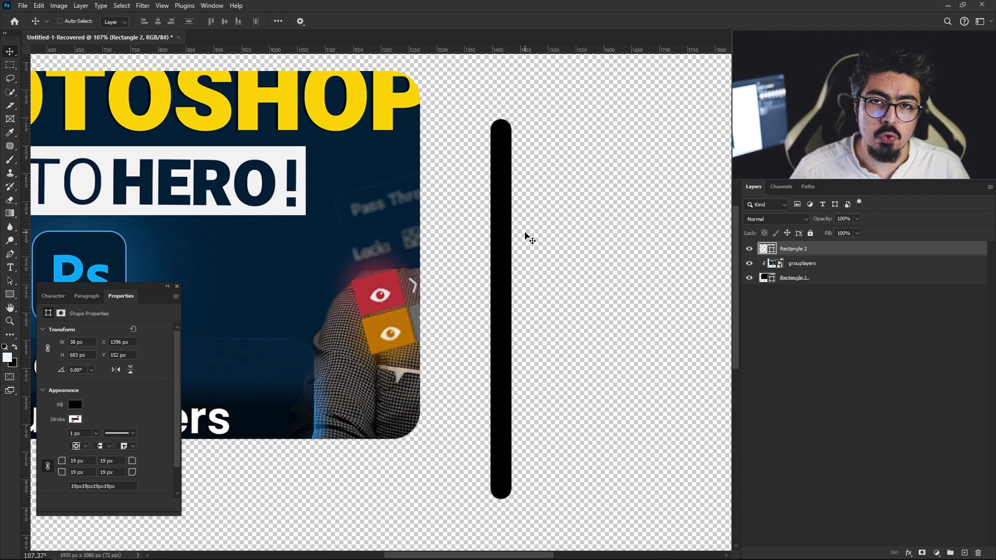
pyautogui.hotkey('ctrl', 't')
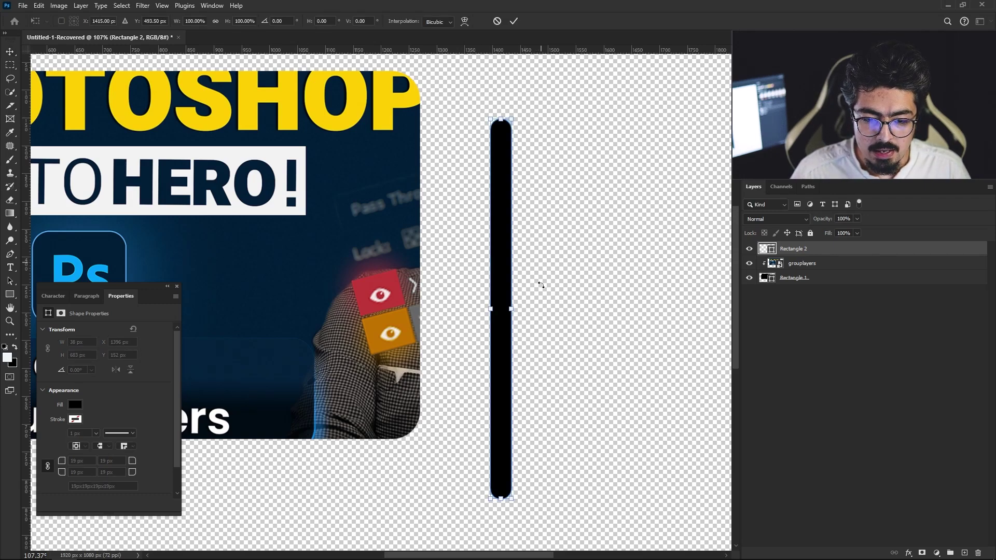
pyautogui.moveTo(512, 310); pyautogui.dragTo(498, 301)
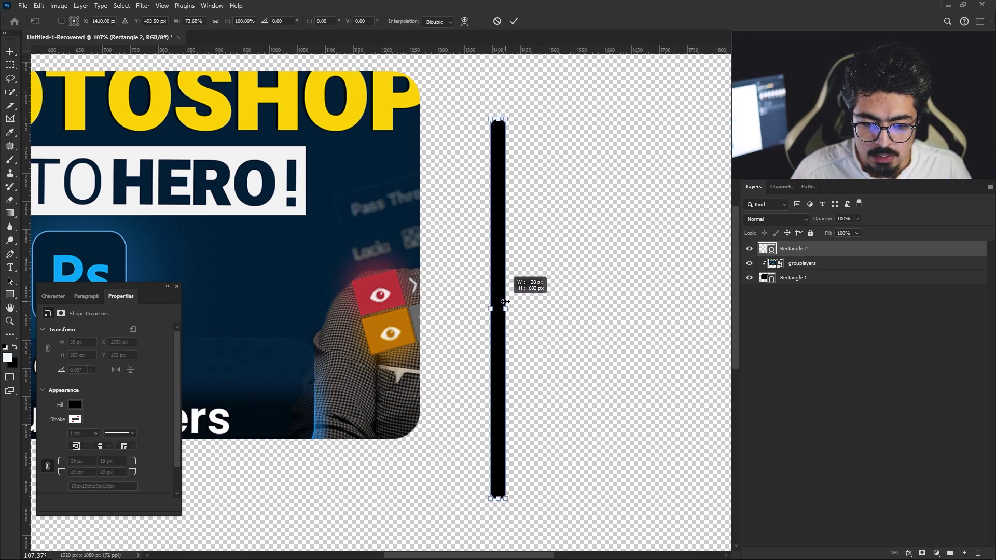
pyautogui.moveTo(498, 302); pyautogui.dragTo(497, 301)
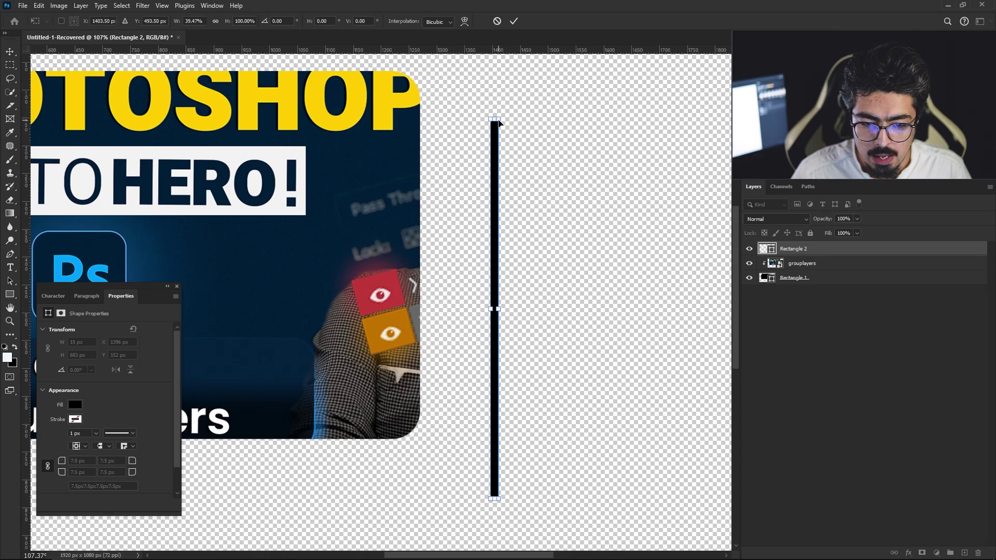
pyautogui.moveTo(500, 115); pyautogui.dragTo(493, 164)
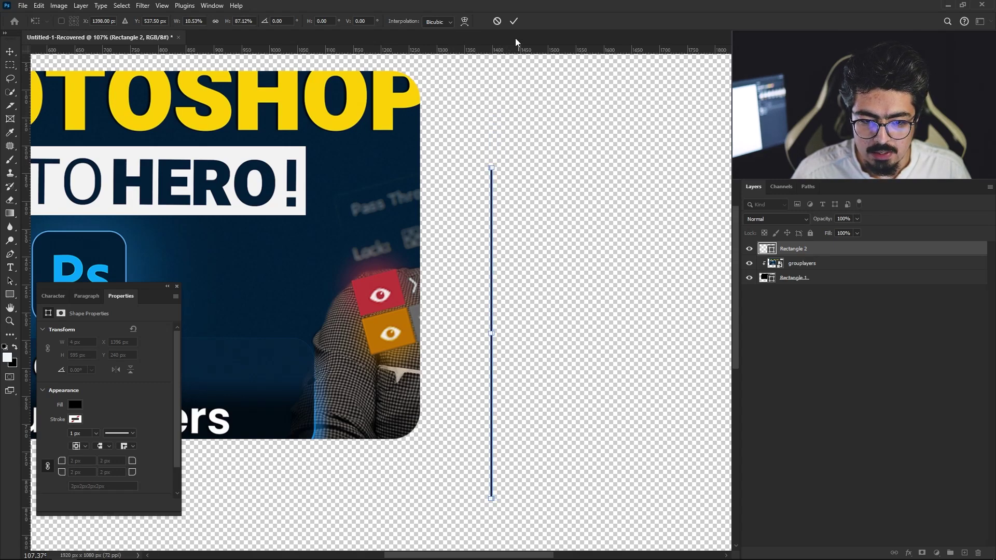
pyautogui.click(511, 23)
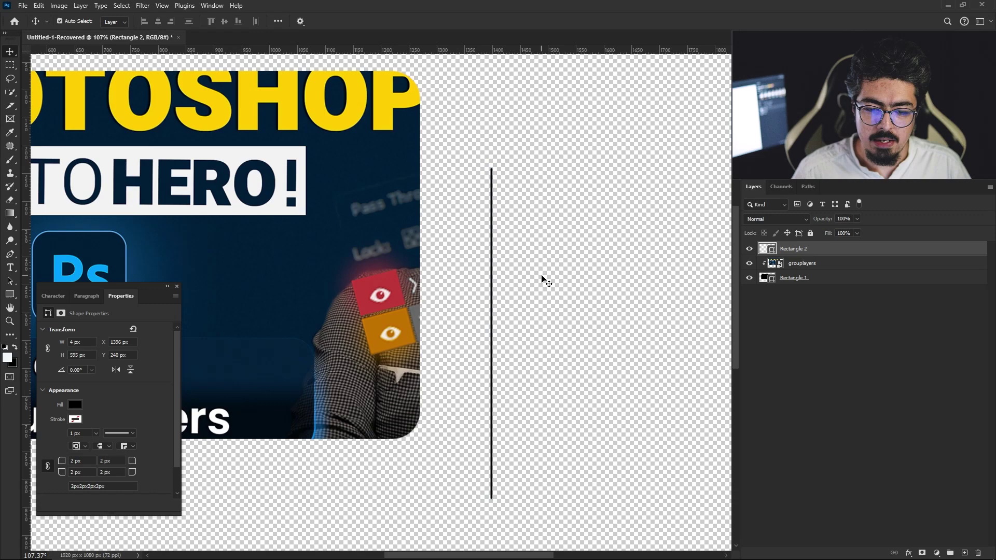